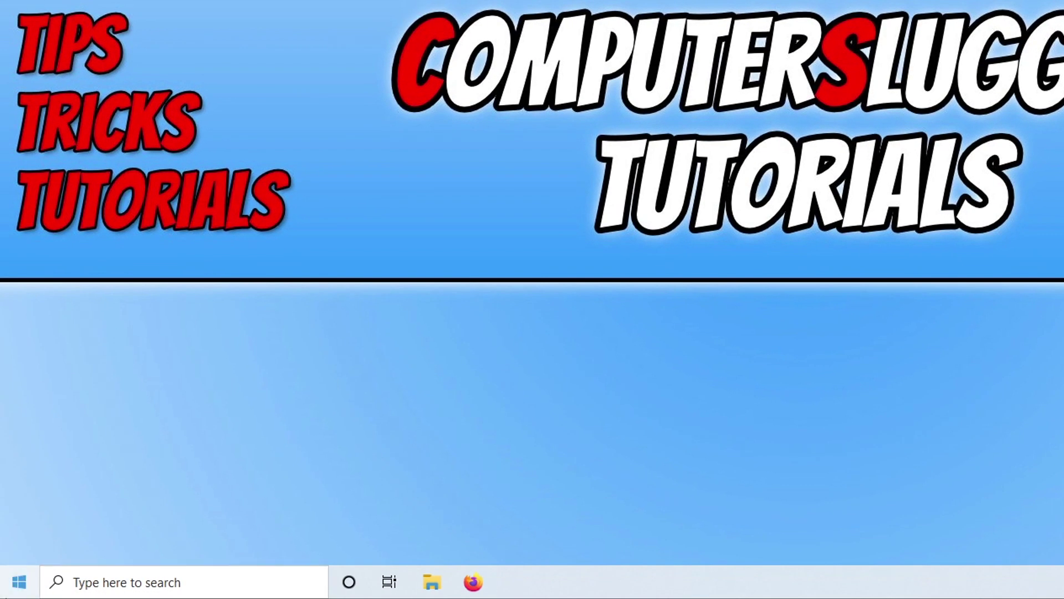
# - Open Device Manager and expand the display adapters category to identify the installed graphics cards
pyautogui.rightClick(10, 587)
pyautogui.click(179, 233)
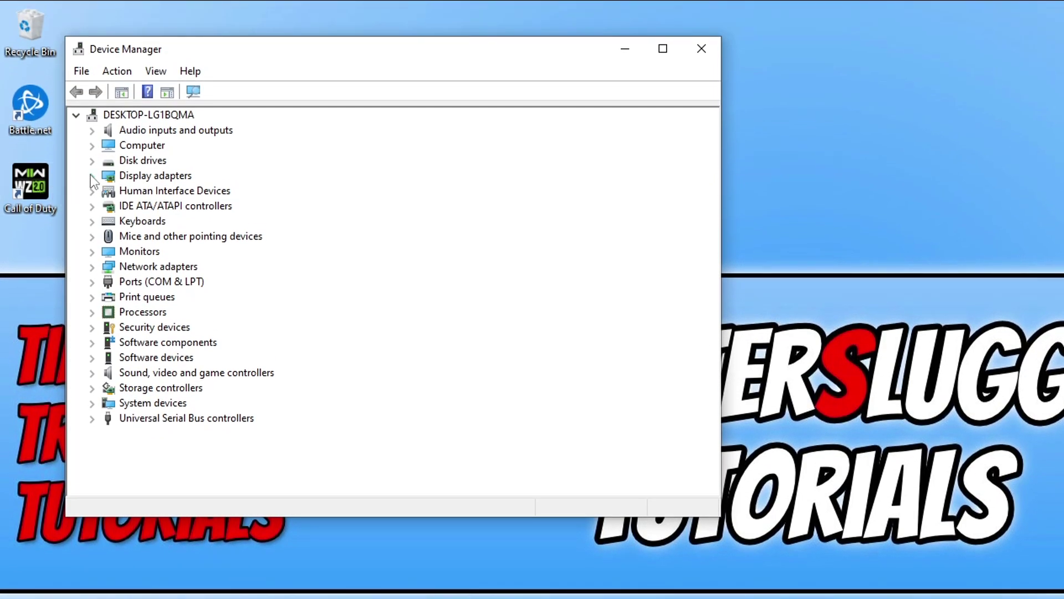
pyautogui.click(92, 175)
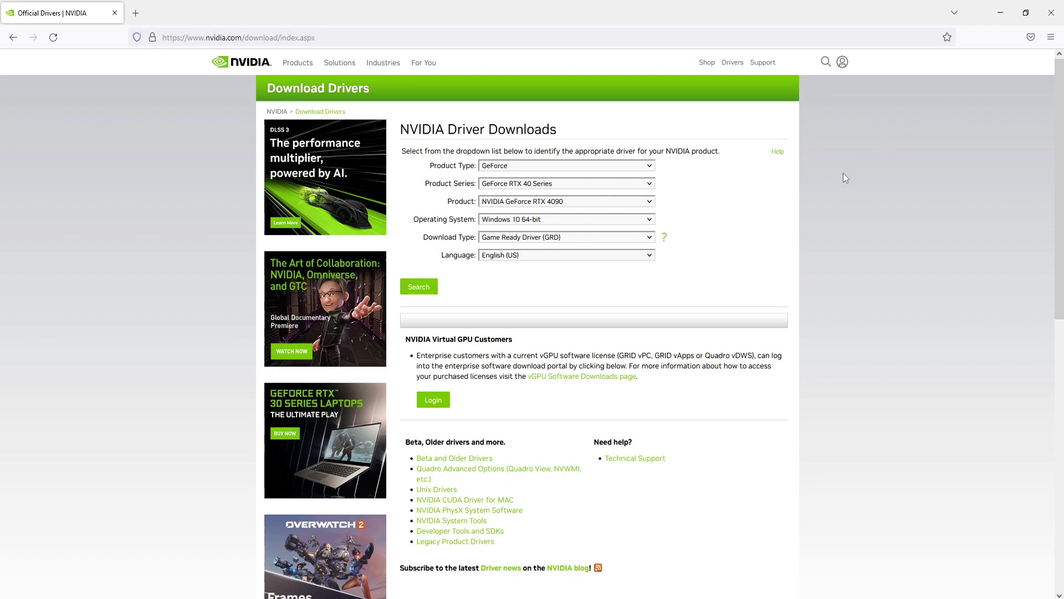
# - Check the NVIDIA card model in Device Manager and set the driver search's product series to GeForce 16 Series
pyautogui.click(362, 587)
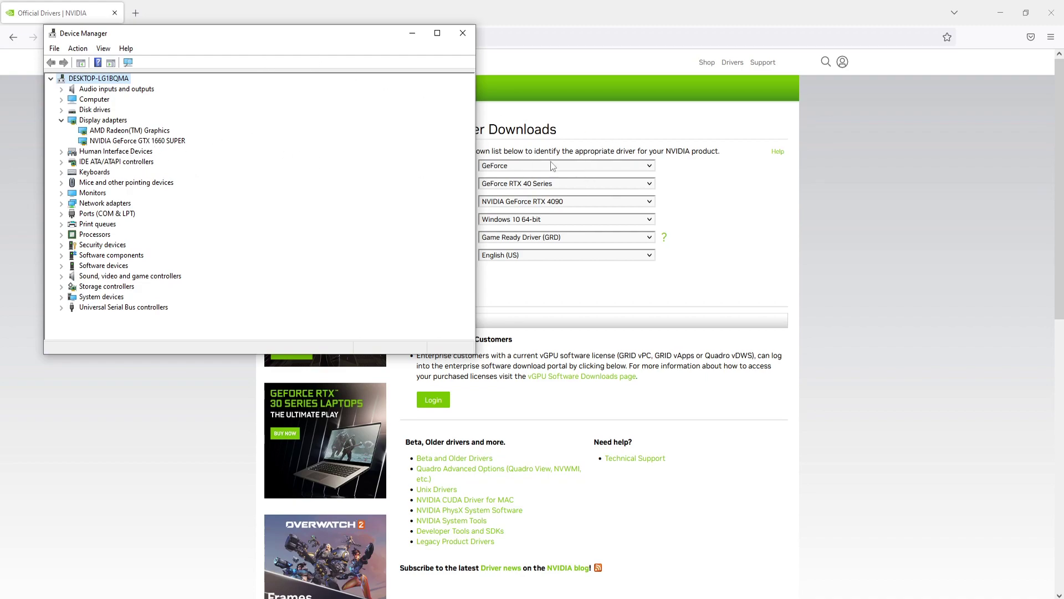
pyautogui.click(746, 215)
pyautogui.click(590, 181)
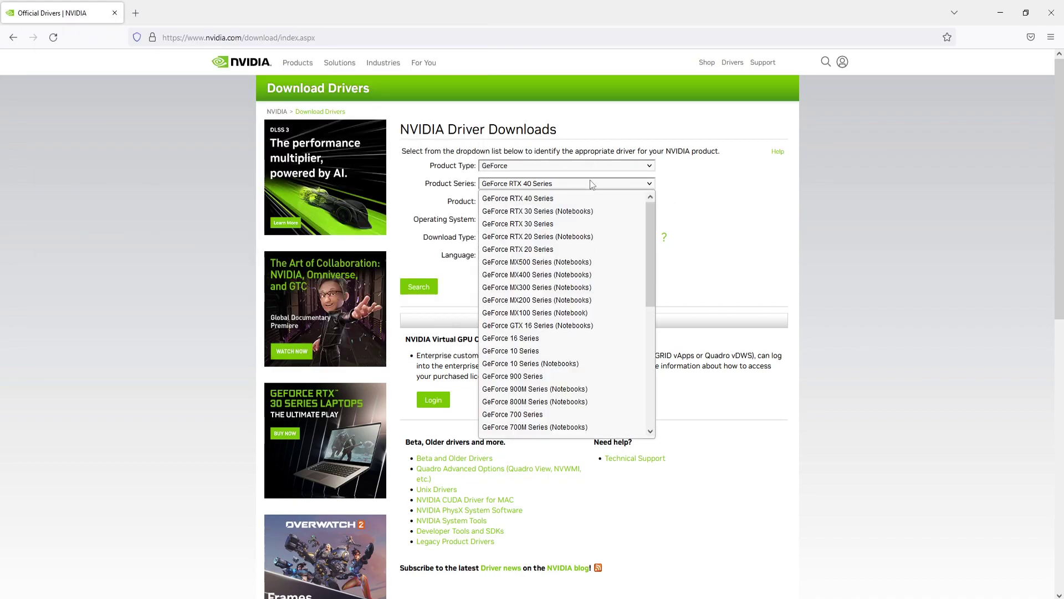
pyautogui.click(554, 338)
pyautogui.hotkey('alt', 'Tab')
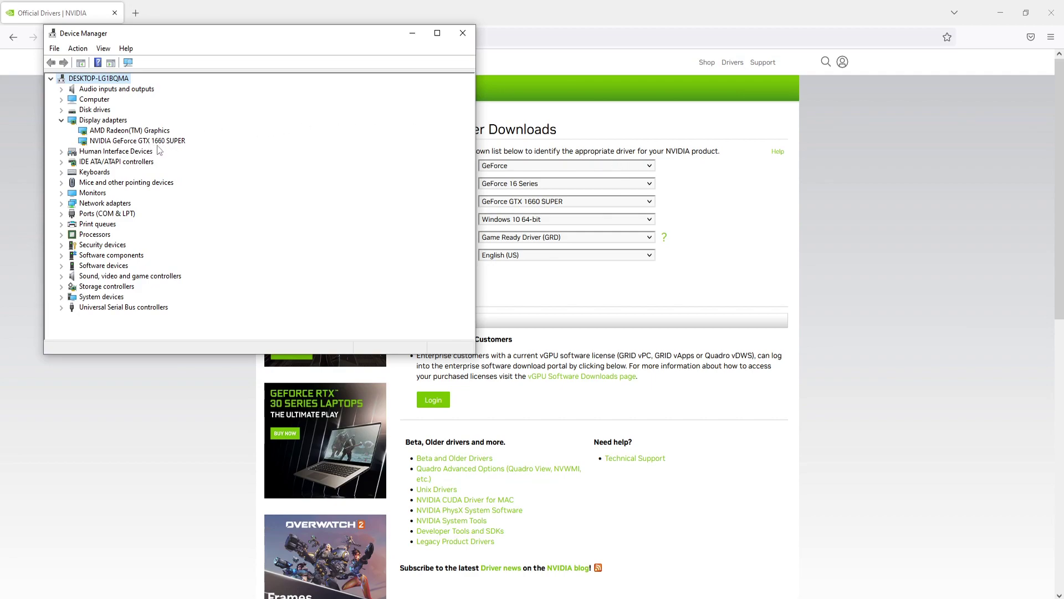
pyautogui.click(738, 176)
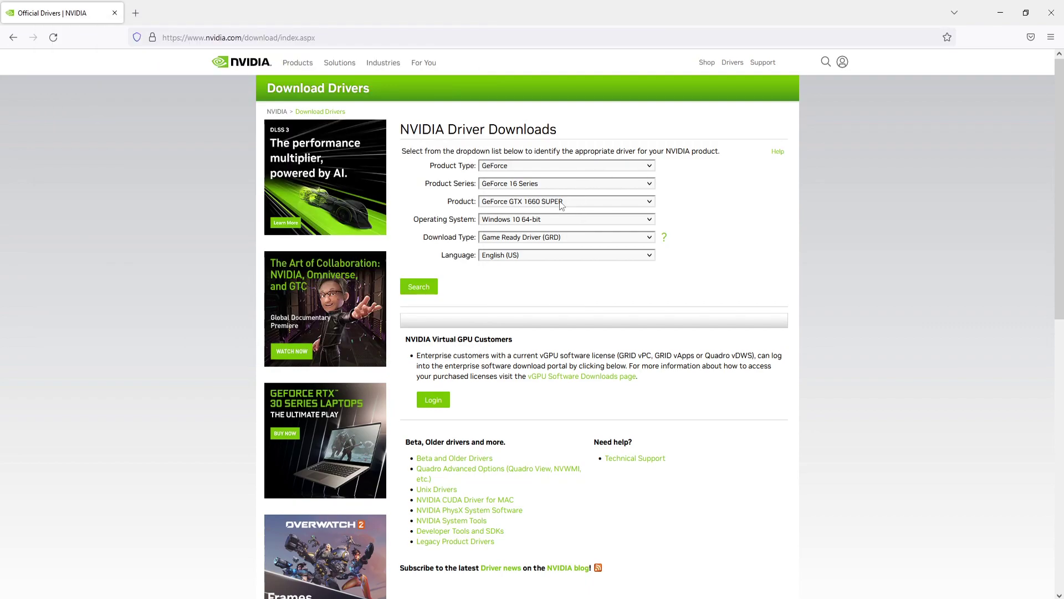
# - Keep GeForce GTX 1660 SUPER as the product, set the language to English (UK), and search for the driver
pyautogui.click(591, 203)
pyautogui.click(722, 208)
pyautogui.click(567, 256)
pyautogui.click(573, 283)
pyautogui.click(418, 287)
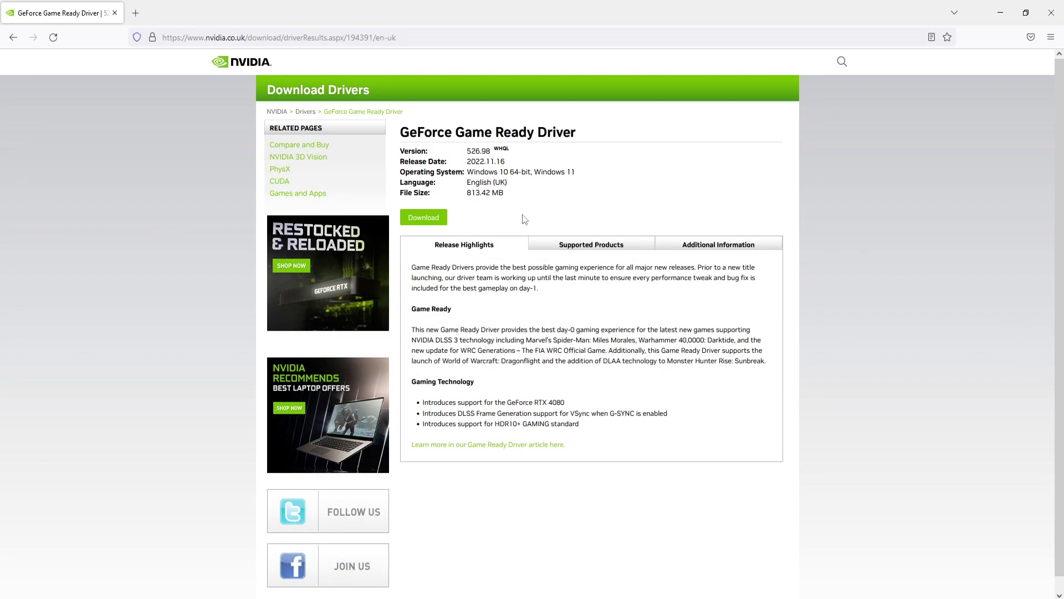
# - Download Game Ready Driver 526.98 and run its installer from the default extraction path, agreeing to the graphics driver with GeForce Experience
pyautogui.click(423, 217)
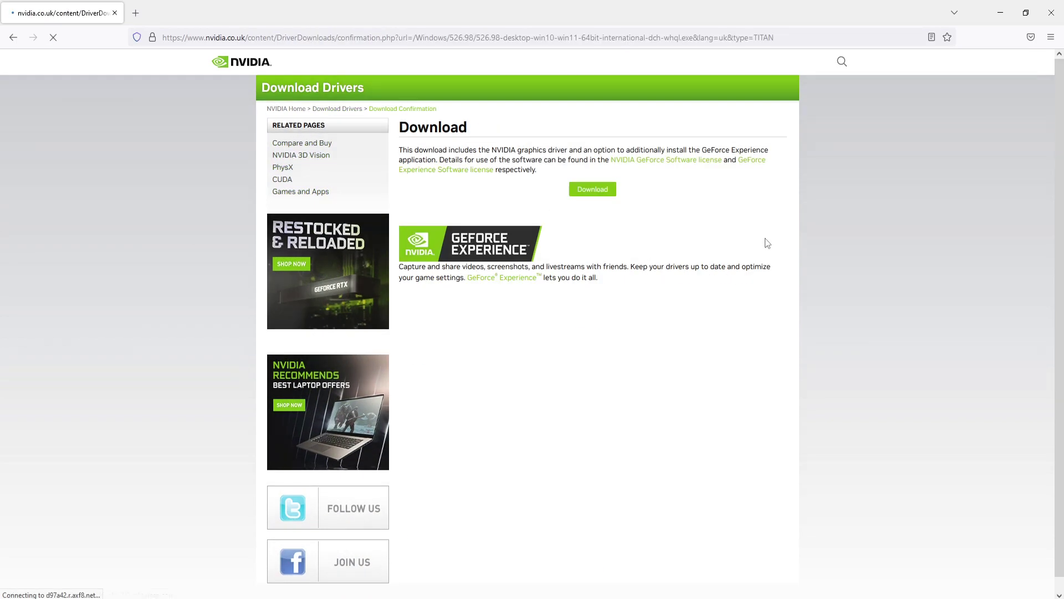
pyautogui.click(612, 193)
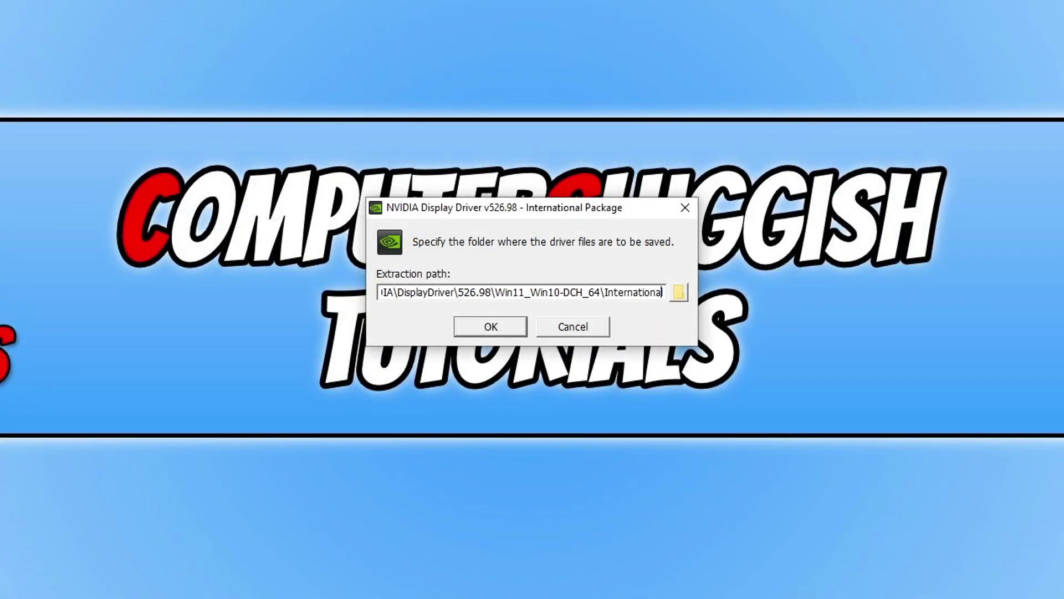
pyautogui.click(495, 327)
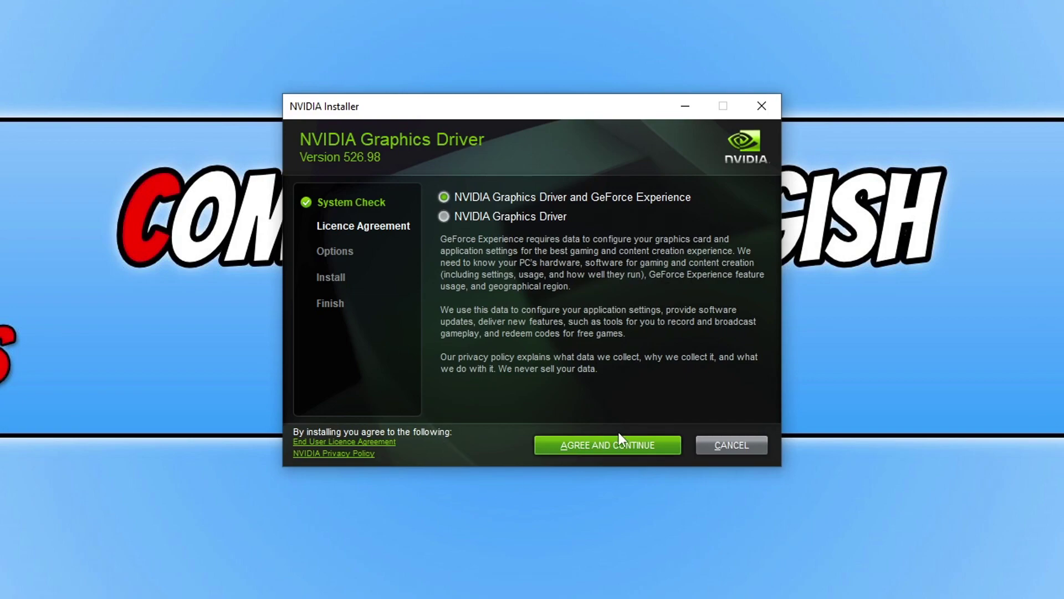
pyautogui.click(628, 450)
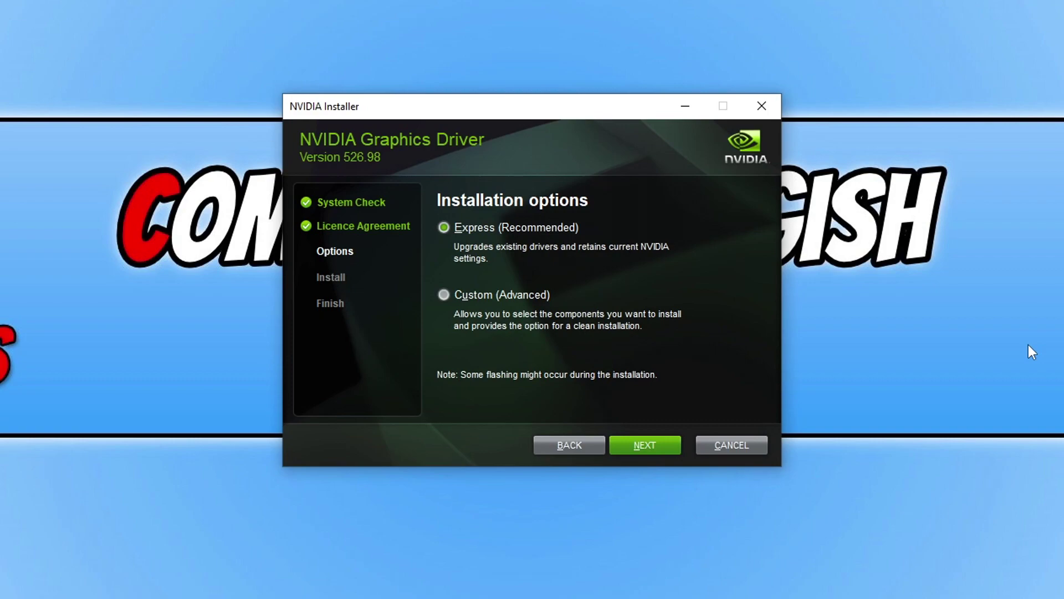
# - Try the Custom (Advanced) installation to review its component options, and return to the installation type choice
pyautogui.click(513, 295)
pyautogui.click(664, 443)
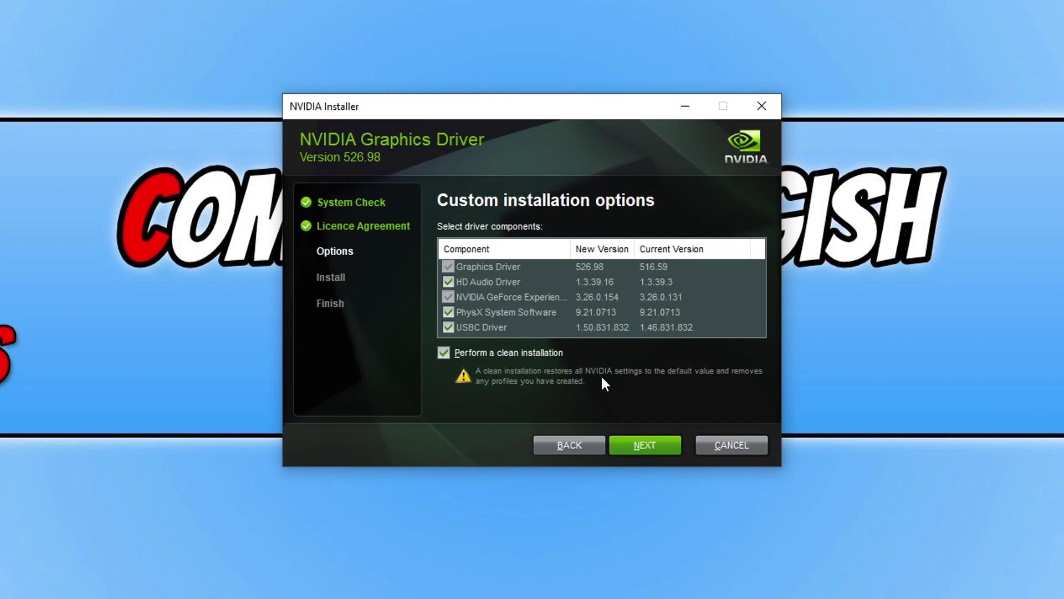
pyautogui.click(565, 443)
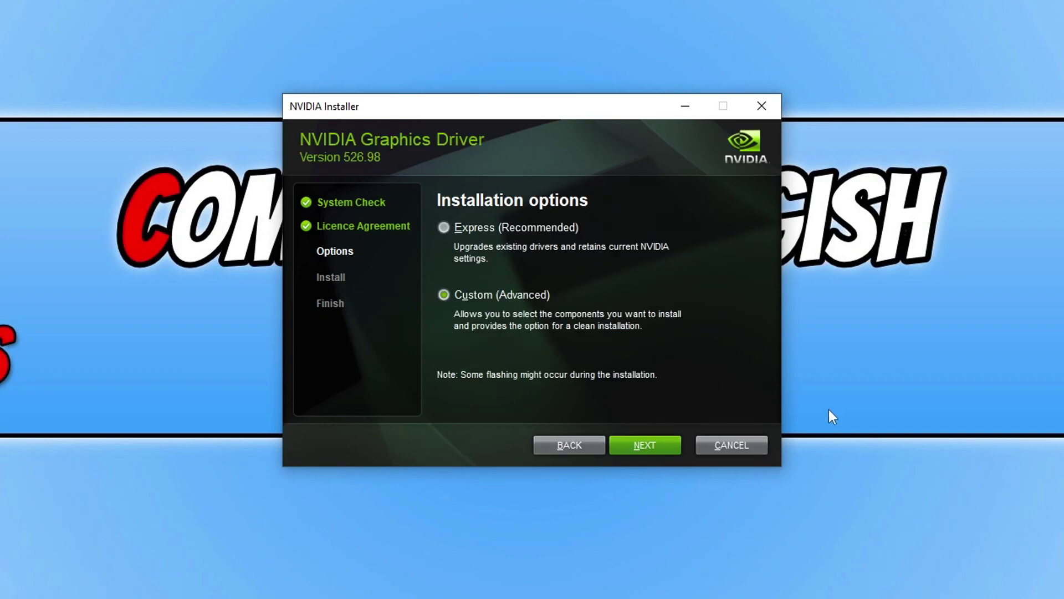
# - Choose the Express (Recommended) installation and start installing the NVIDIA graphics driver
pyautogui.click(543, 226)
pyautogui.click(642, 442)
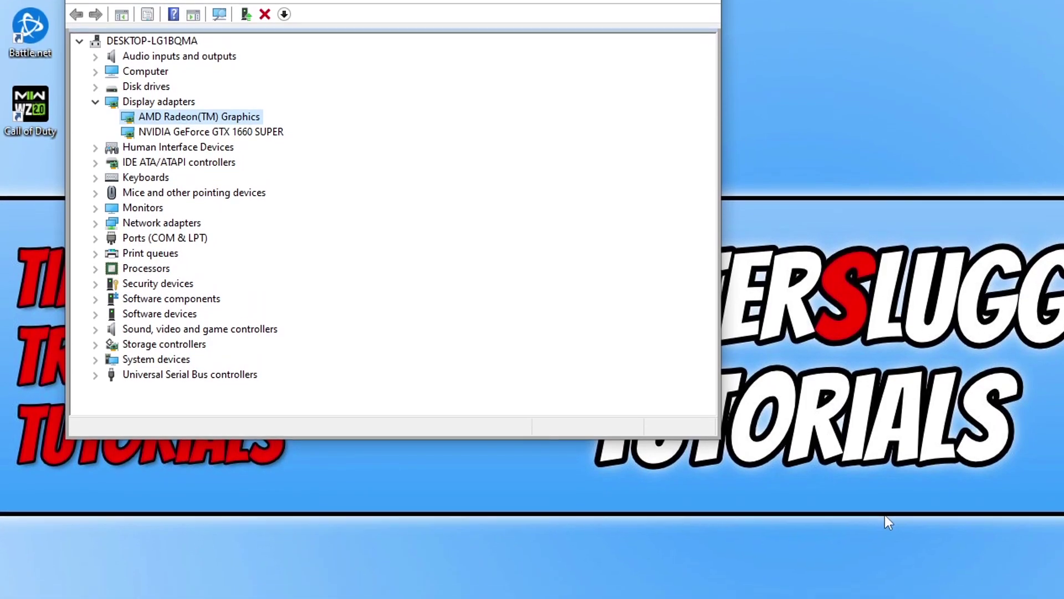
# - Search Windows for "system information" and open the System Information app
pyautogui.press('super')
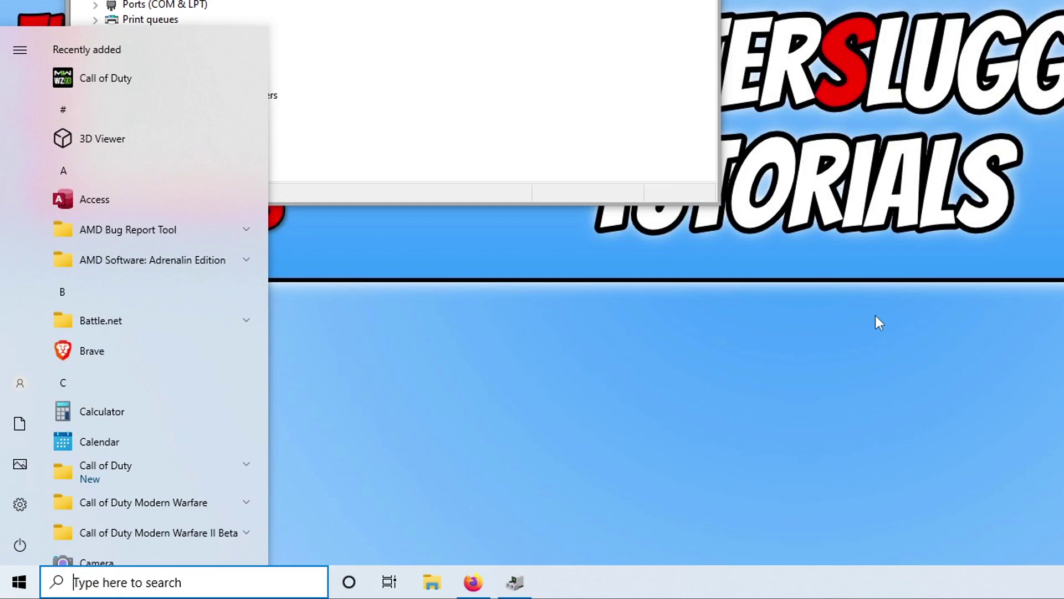
pyautogui.write('system information')
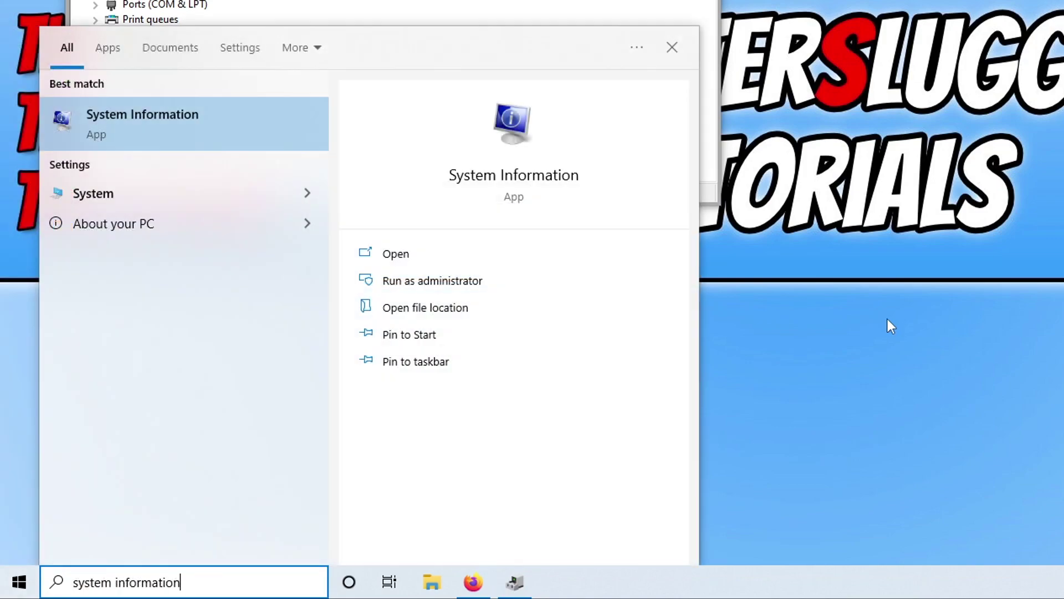
pyautogui.click(161, 139)
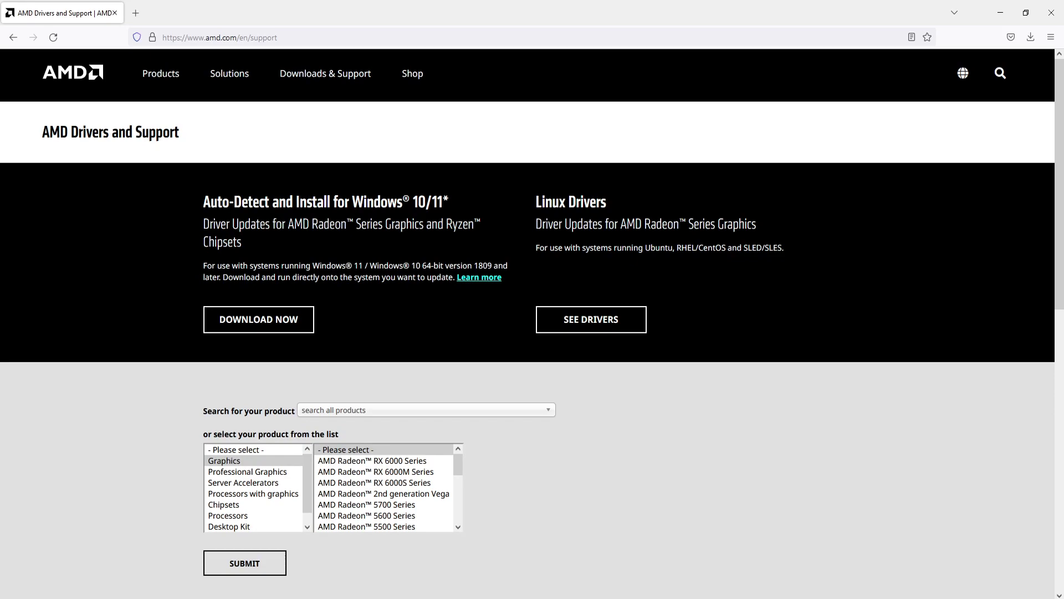
# - Select Graphics, AMD Radeon RX 6000 Series, RX 6700 Series and RX 6700 XT in AMD's product list
pyautogui.click(272, 461)
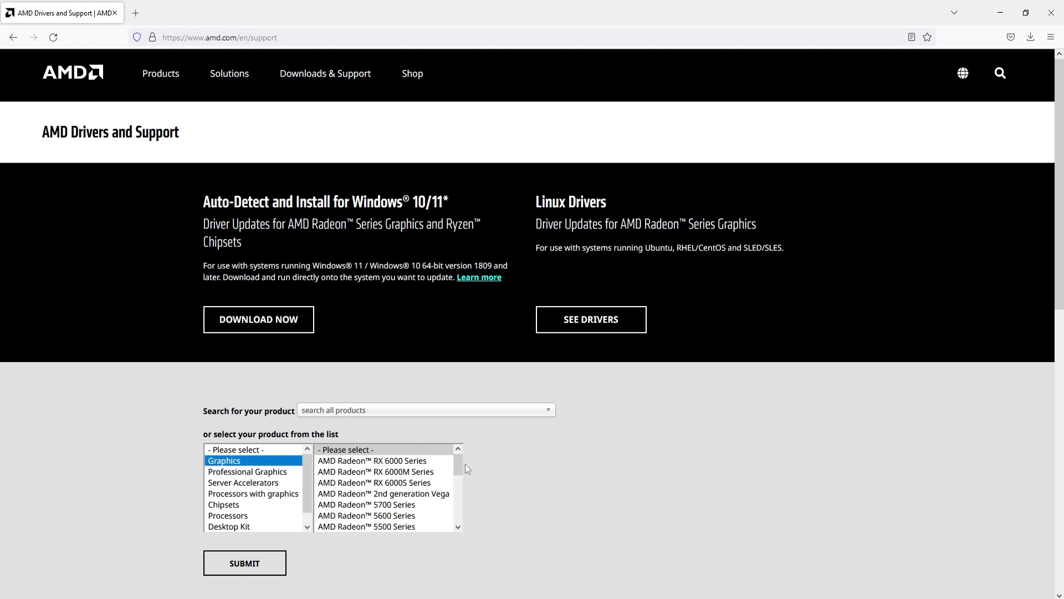
pyautogui.moveTo(463, 467)
pyautogui.mouseDown()
pyautogui.moveTo(463, 477)
pyautogui.moveTo(464, 466)
pyautogui.mouseUp()
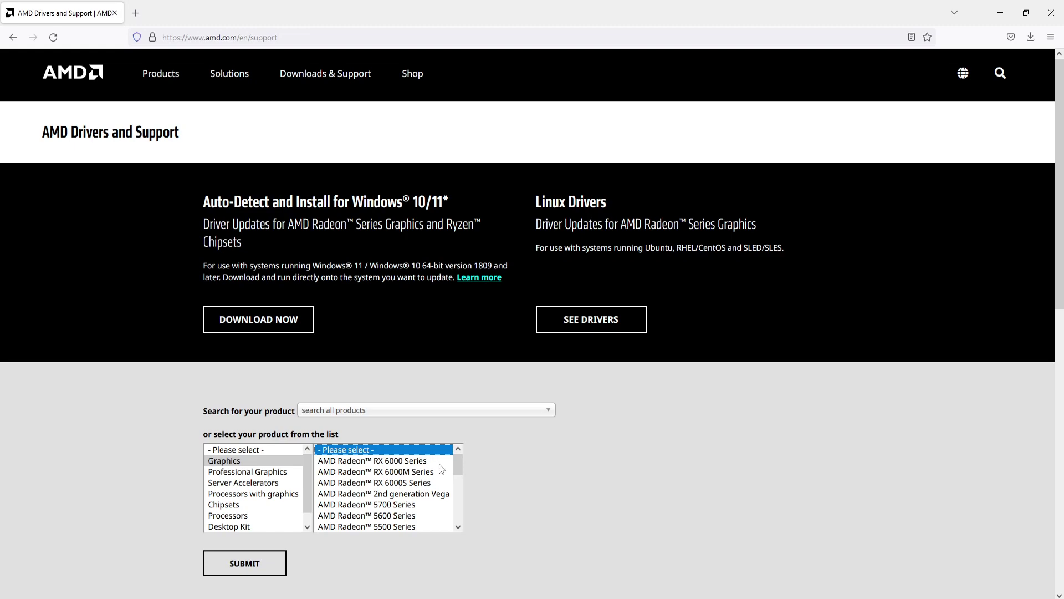
pyautogui.click(402, 463)
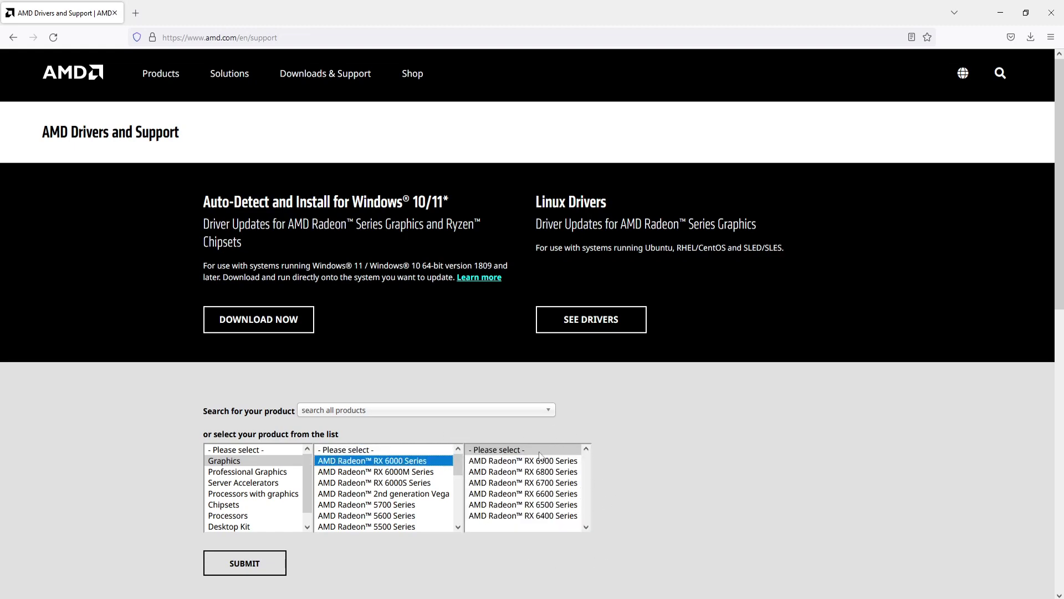
pyautogui.click(558, 485)
pyautogui.click(662, 472)
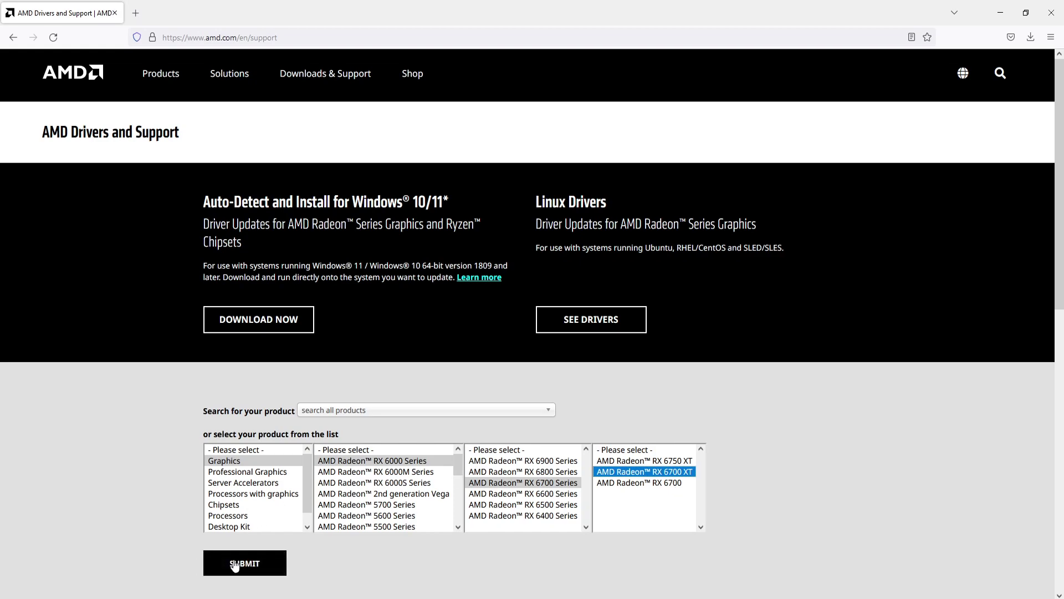
# - Check the processor model in System Information and submit AMD Ryzen 5 5600G from the Ryzen 5 5000 G-Series under Processors with graphics
pyautogui.click(271, 495)
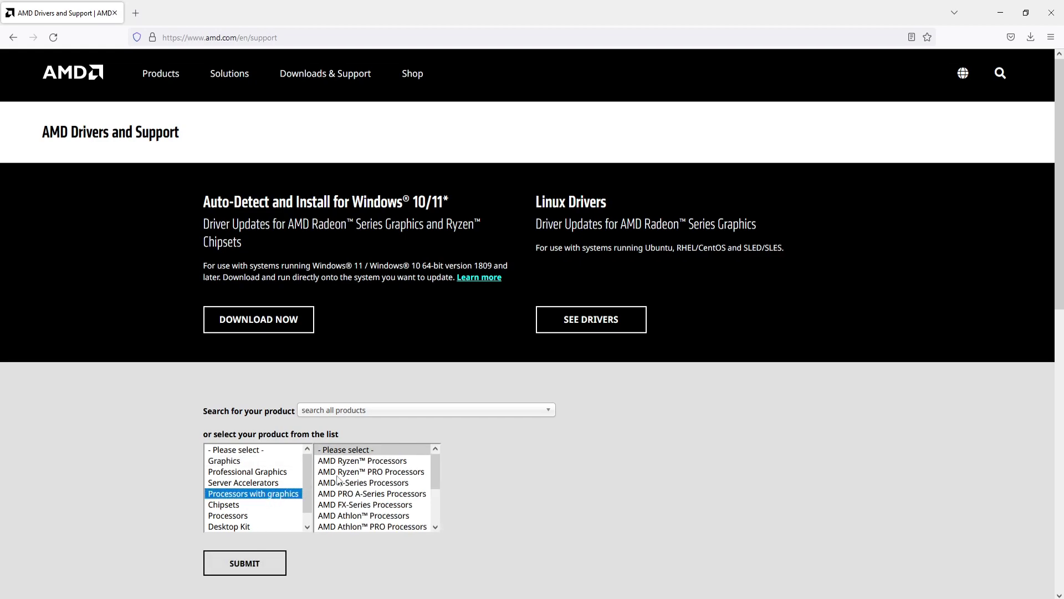
pyautogui.click(387, 464)
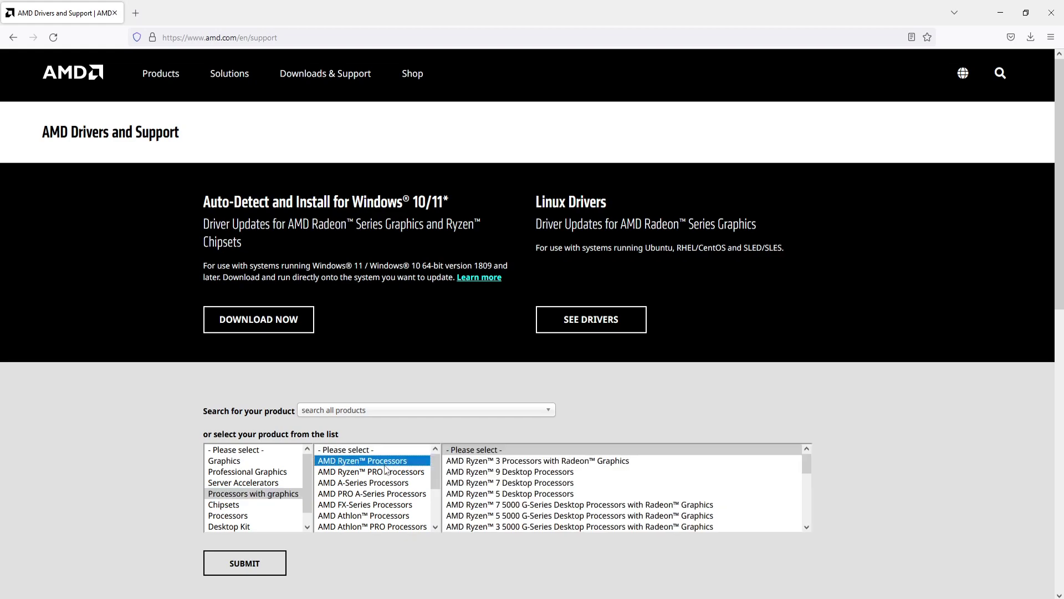
pyautogui.hotkey('alt', 'Tab')
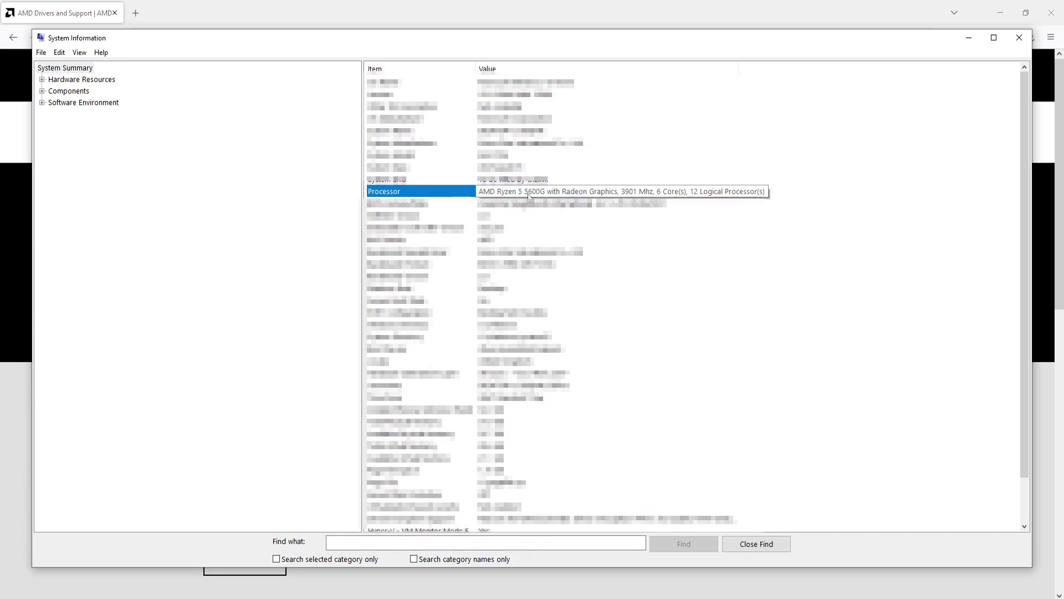
pyautogui.hotkey('alt', 'Tab')
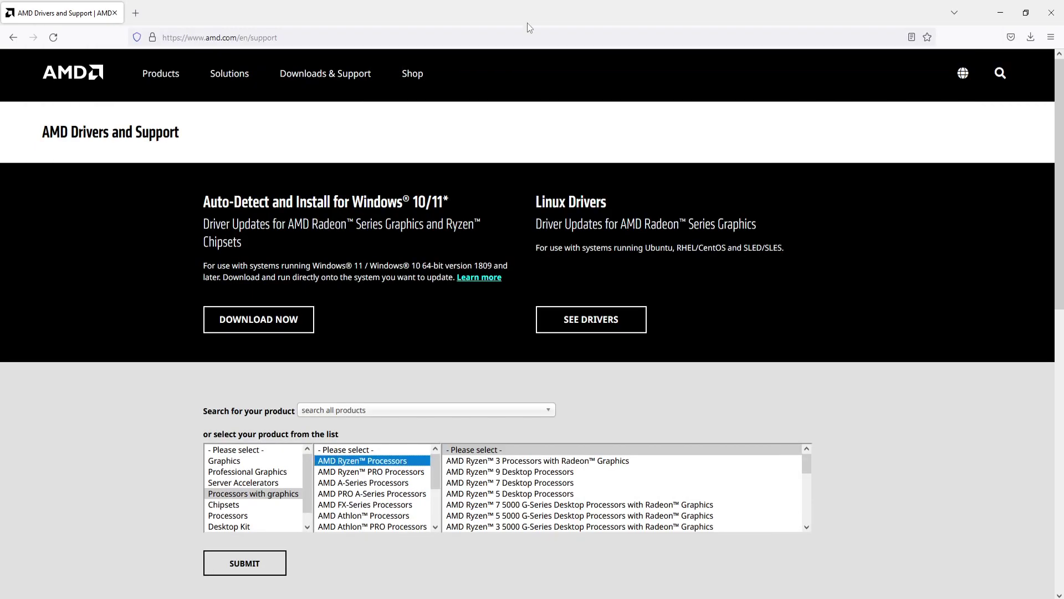
pyautogui.click(521, 517)
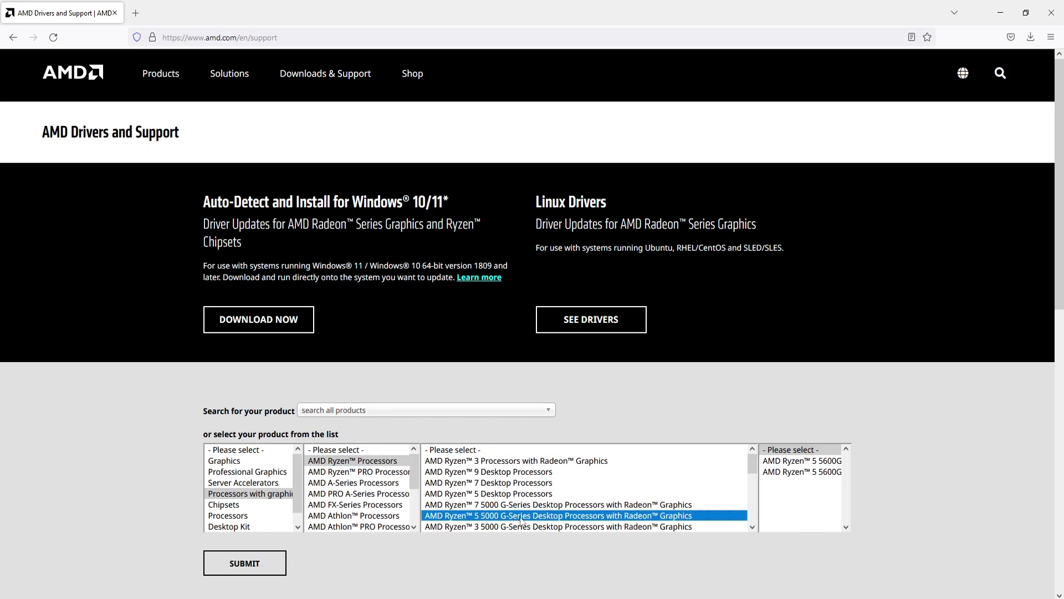
pyautogui.click(820, 462)
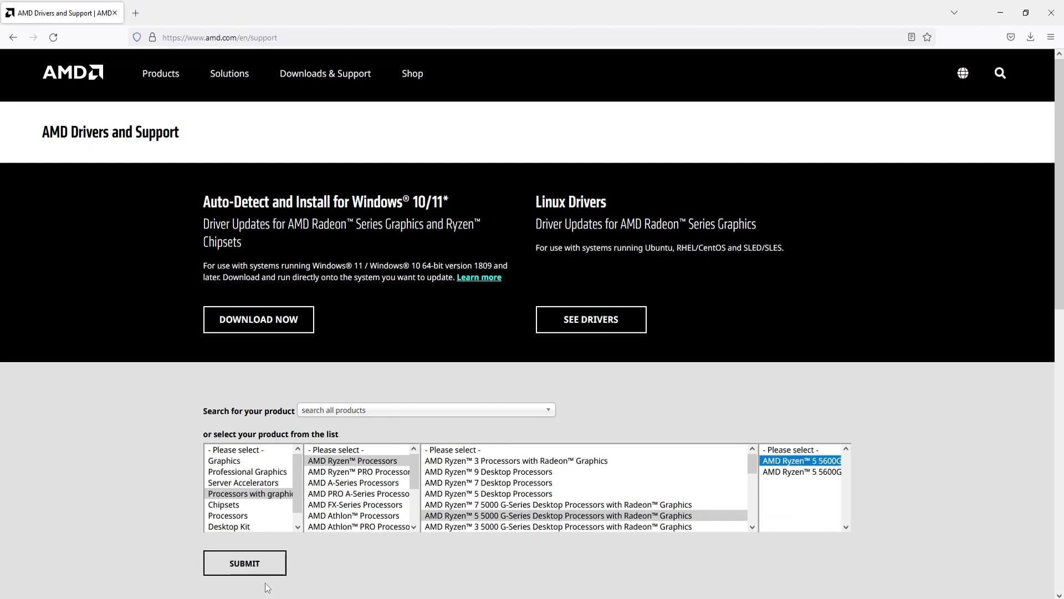
pyautogui.click(255, 562)
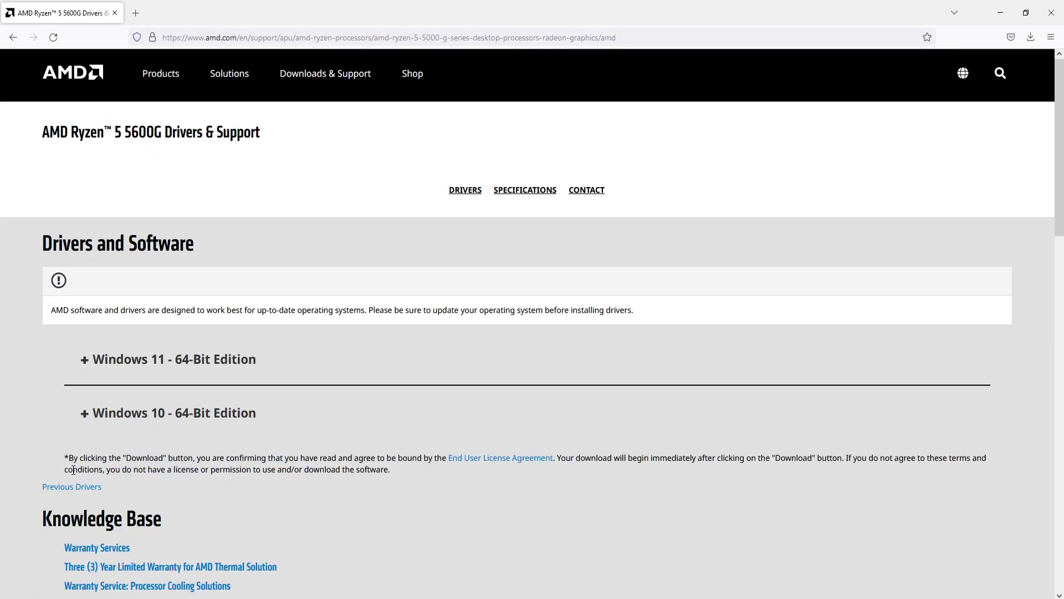
# - Download Adrenalin 22.11.1 Optional for Windows 10 64-Bit Edition and extract its installer to the default destination folder
pyautogui.click(208, 415)
pyautogui.scroll(-3, 206, 403)
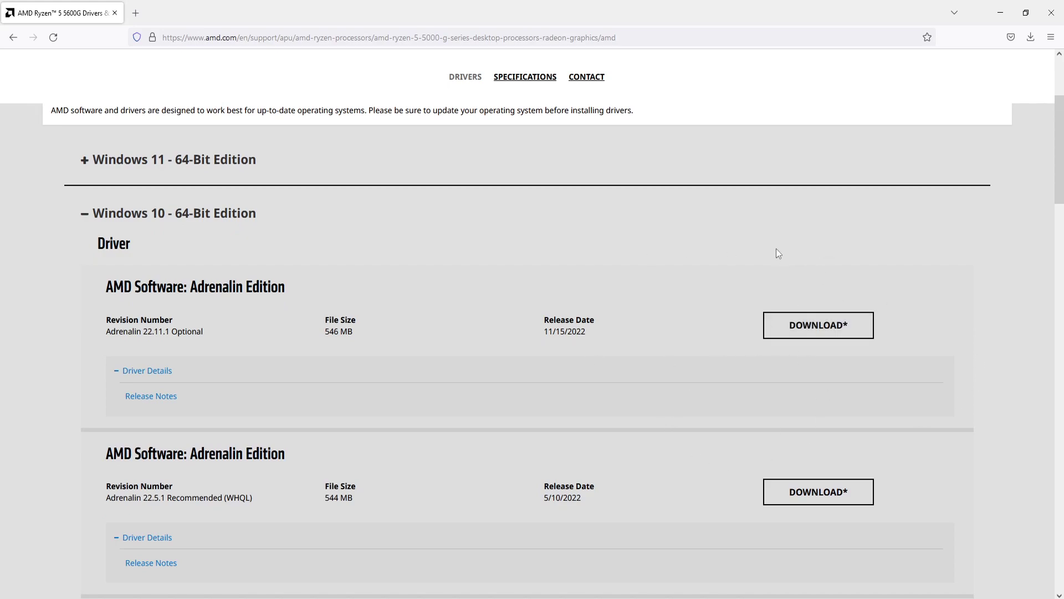
pyautogui.moveTo(589, 319); pyautogui.dragTo(555, 320)
pyautogui.click(550, 288)
pyautogui.click(811, 330)
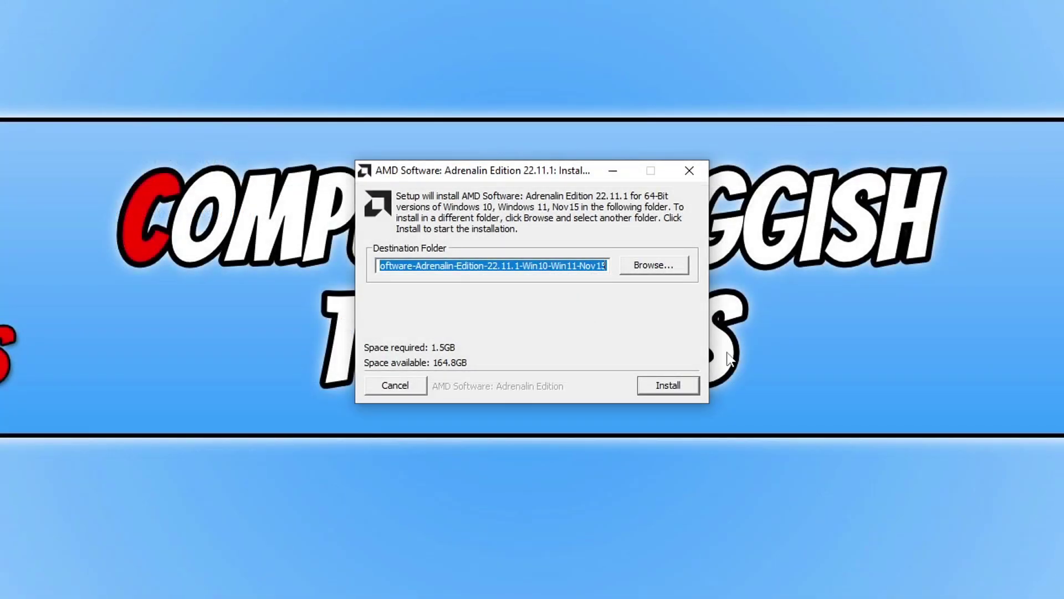
pyautogui.click(685, 388)
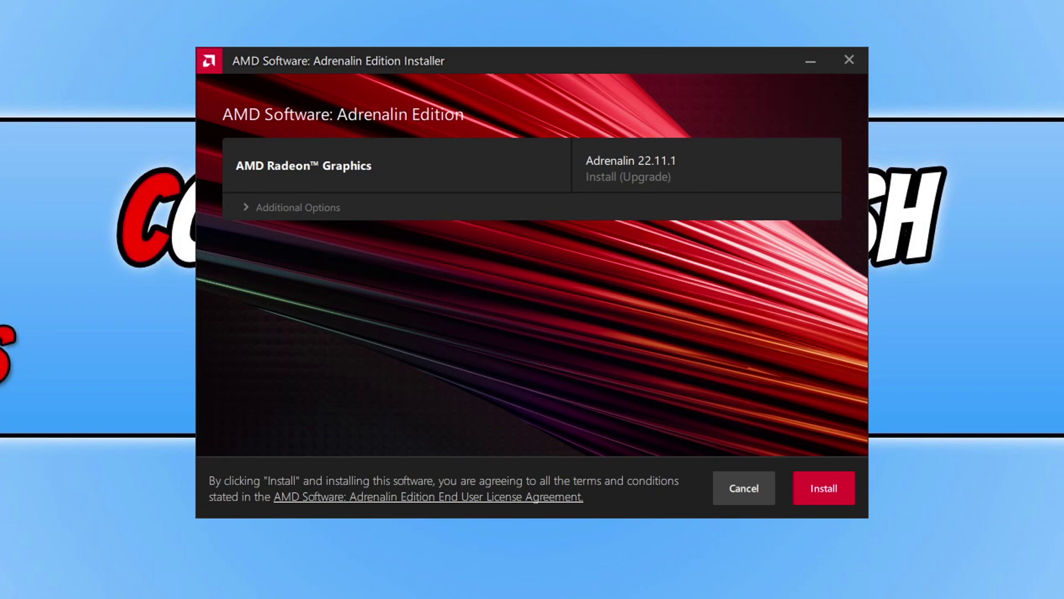
# - Expand the additional options in the Adrenalin installer and try the Factory Reset option, clearing it again
pyautogui.click(337, 208)
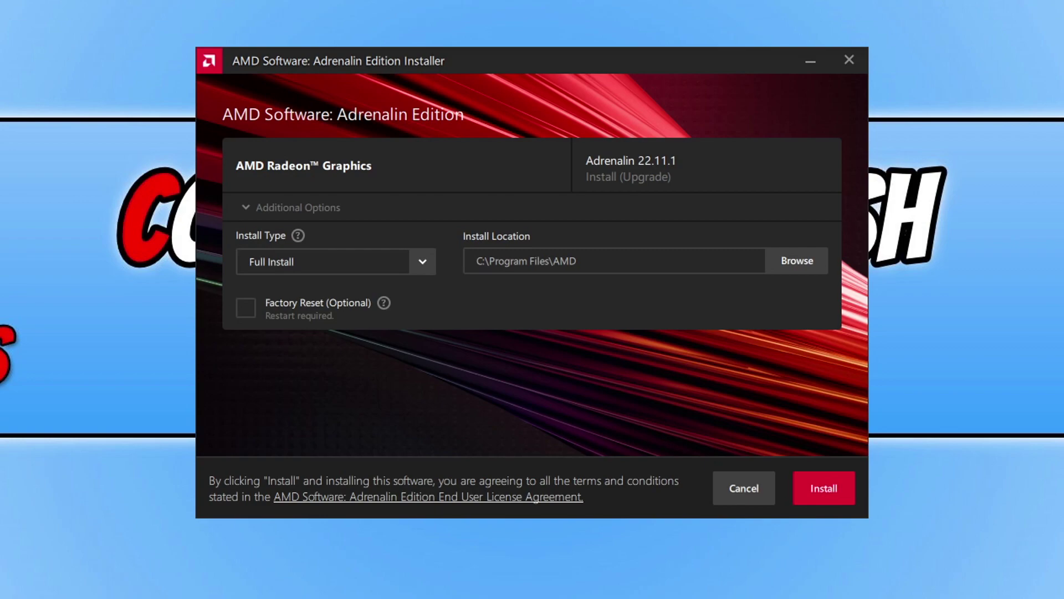
pyautogui.click(246, 308)
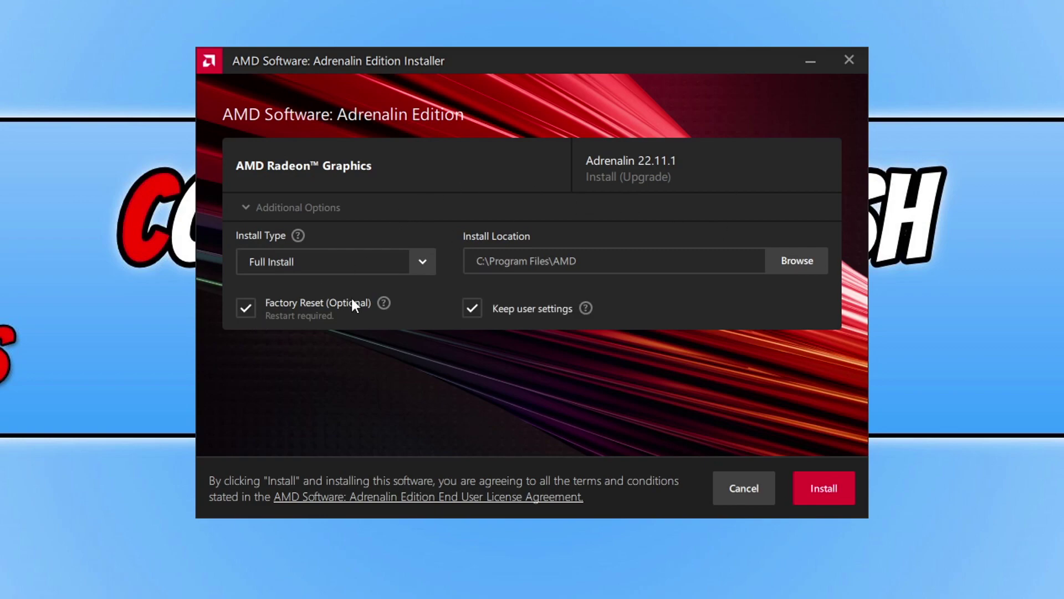
pyautogui.click(249, 306)
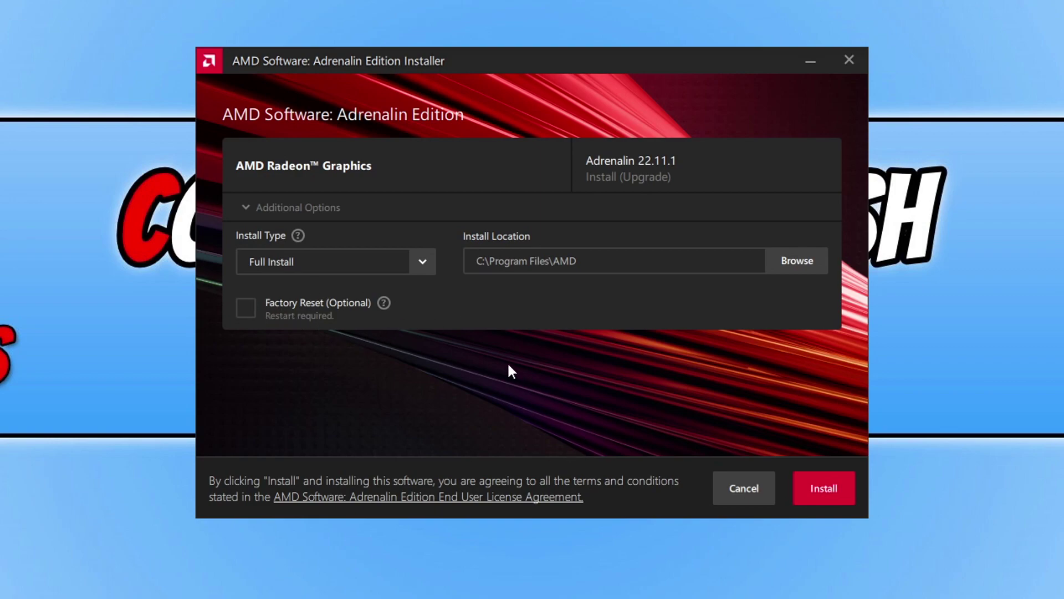
# - Try the Driver Only install type for the AMD software
pyautogui.click(422, 261)
pyautogui.click(604, 352)
pyautogui.click(423, 261)
pyautogui.click(408, 346)
# - Set the install type to Full Install and start installing AMD Software: Adrenalin Edition
pyautogui.click(422, 261)
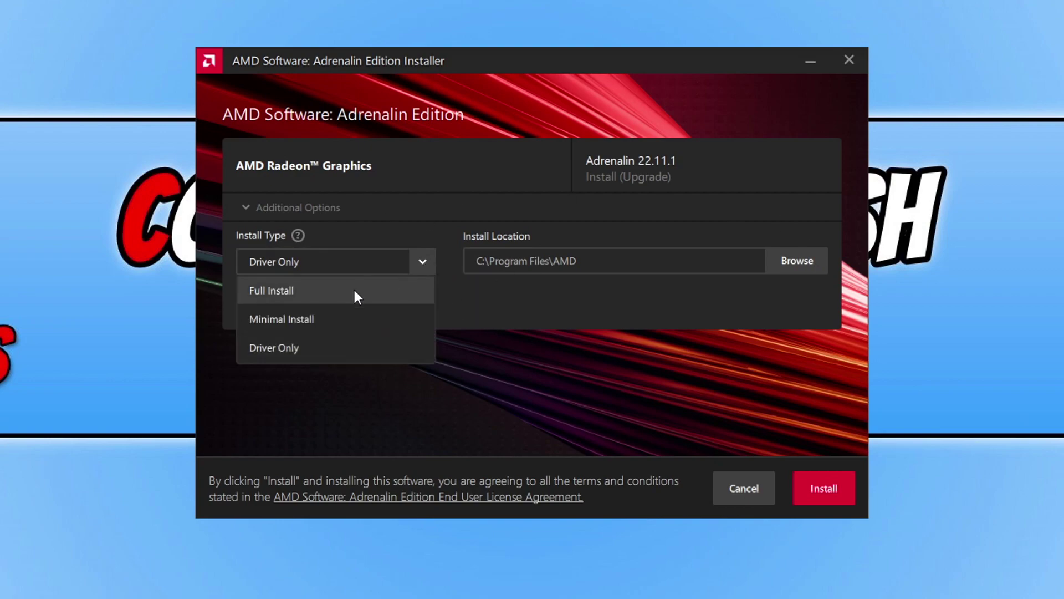
pyautogui.click(338, 294)
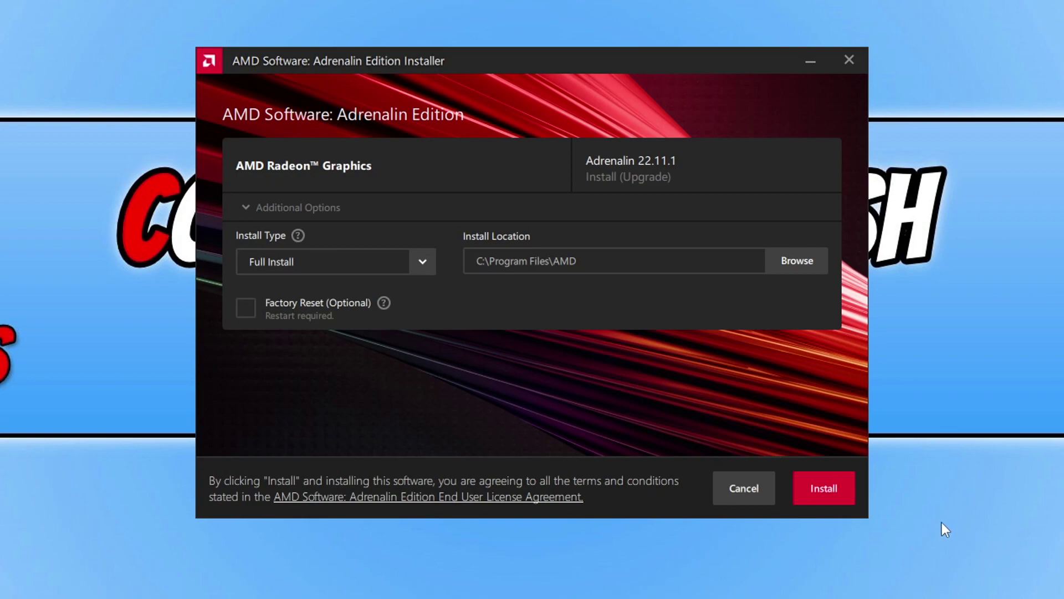
pyautogui.click(850, 502)
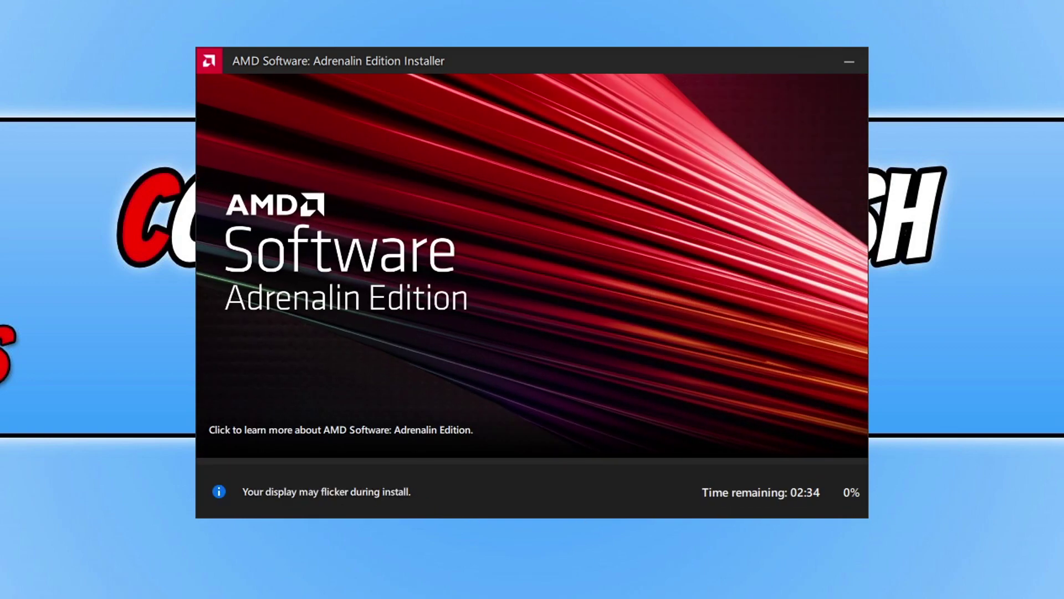